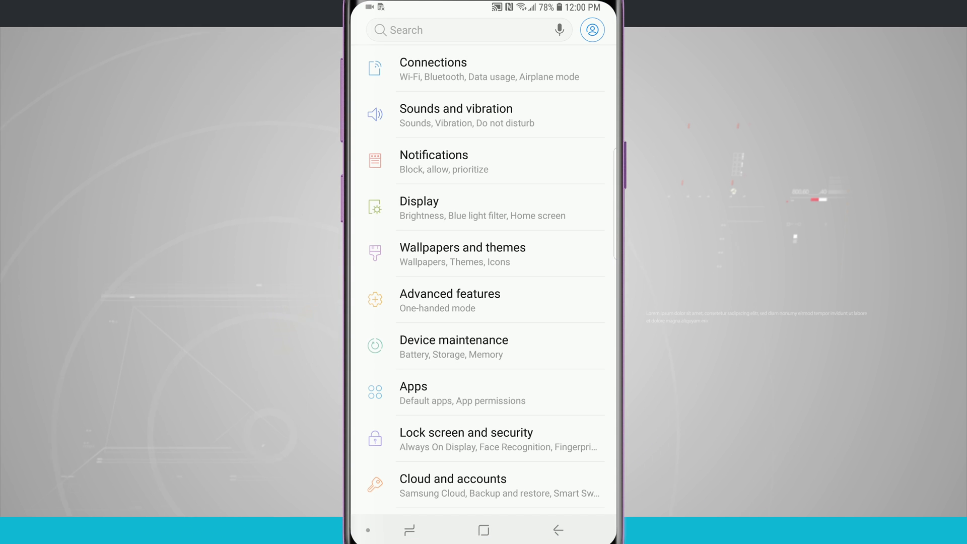
# Open the Lock screen and security page in Settings.
pyautogui.click(466, 438)
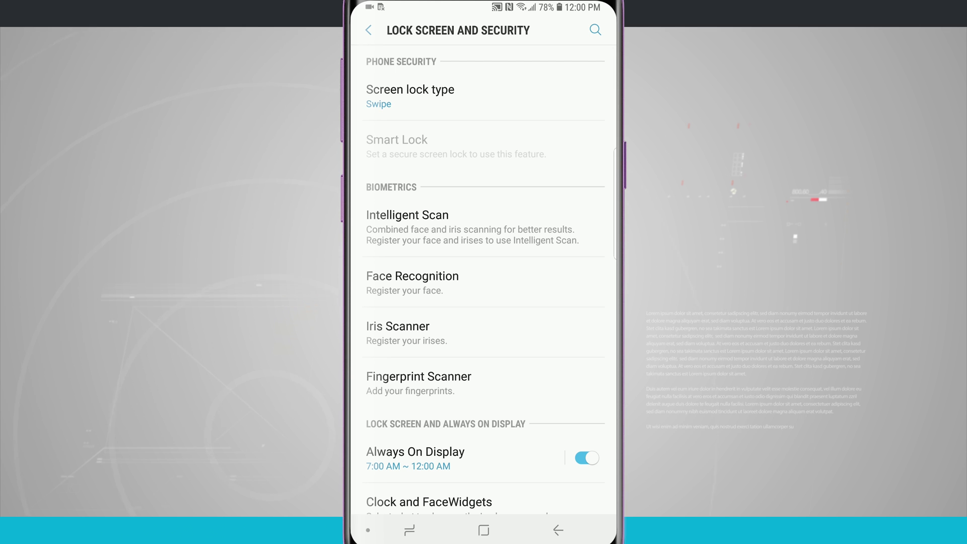
# Begin Face Recognition setup and get past its intro screen.
pyautogui.click(496, 280)
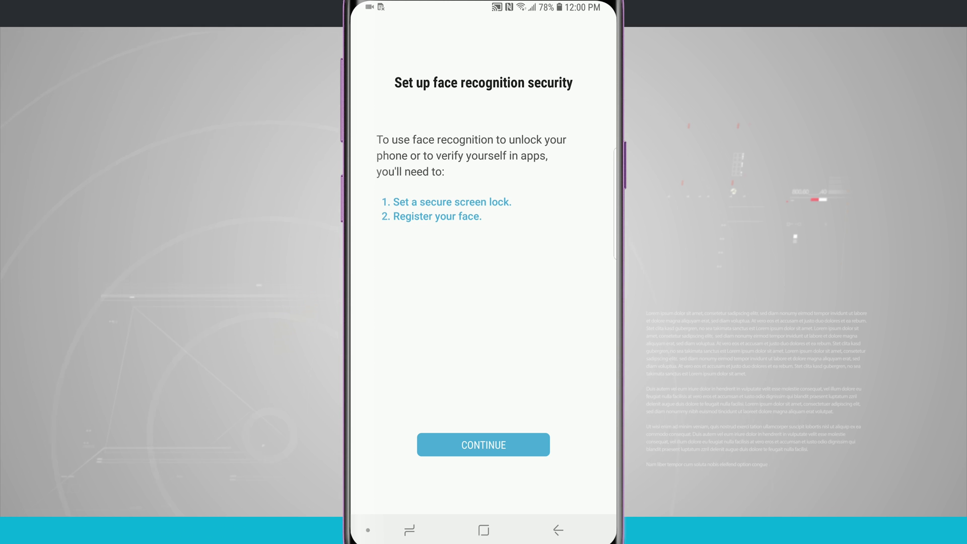
pyautogui.click(483, 445)
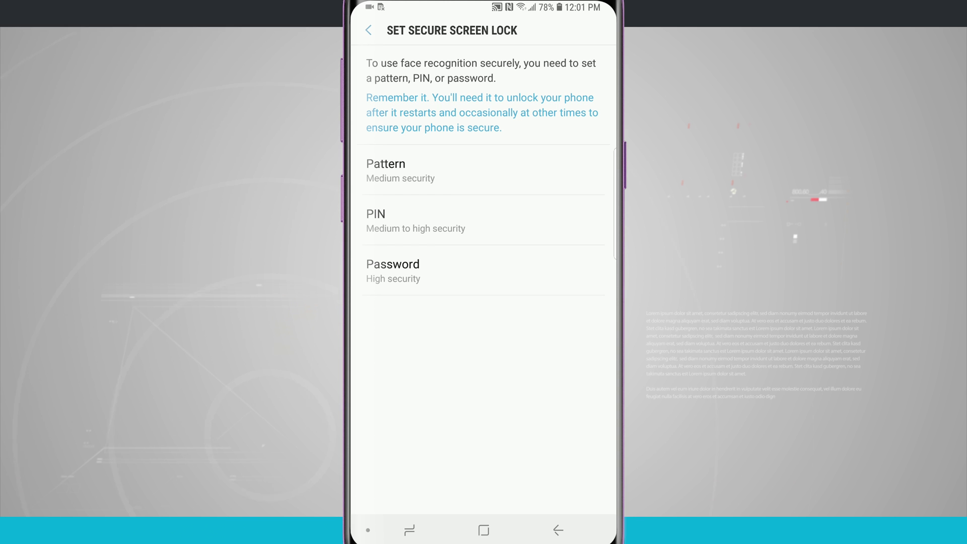
# Choose Pattern as the backup screen lock, then draw and confirm the same unlock pattern.
pyautogui.click(385, 170)
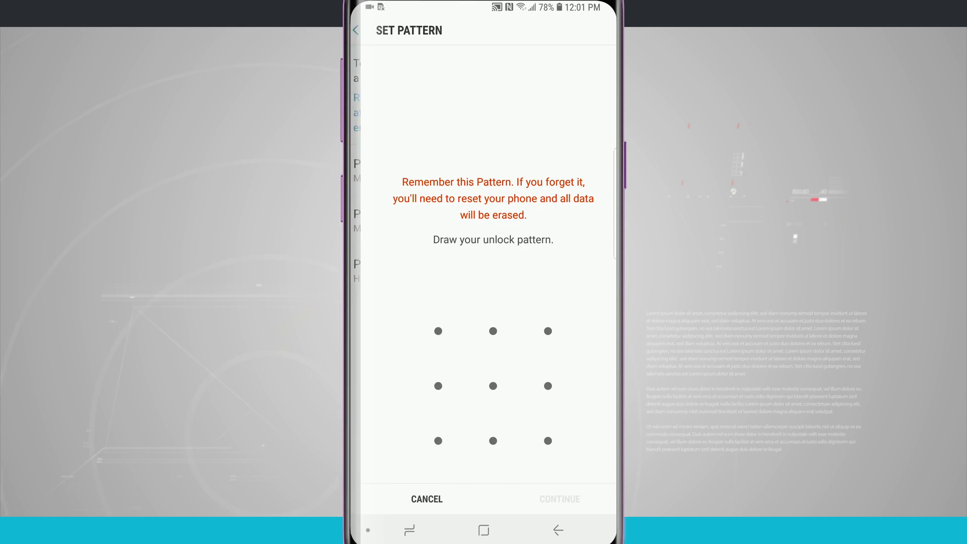
pyautogui.moveTo(428, 330)
pyautogui.mouseDown()
pyautogui.moveTo(538, 331)
pyautogui.moveTo(482, 385)
pyautogui.mouseUp()
pyautogui.click(550, 498)
pyautogui.moveTo(428, 331)
pyautogui.mouseDown()
pyautogui.moveTo(537, 440)
pyautogui.moveTo(510, 313)
pyautogui.moveTo(483, 386)
pyautogui.mouseUp()
pyautogui.click(550, 499)
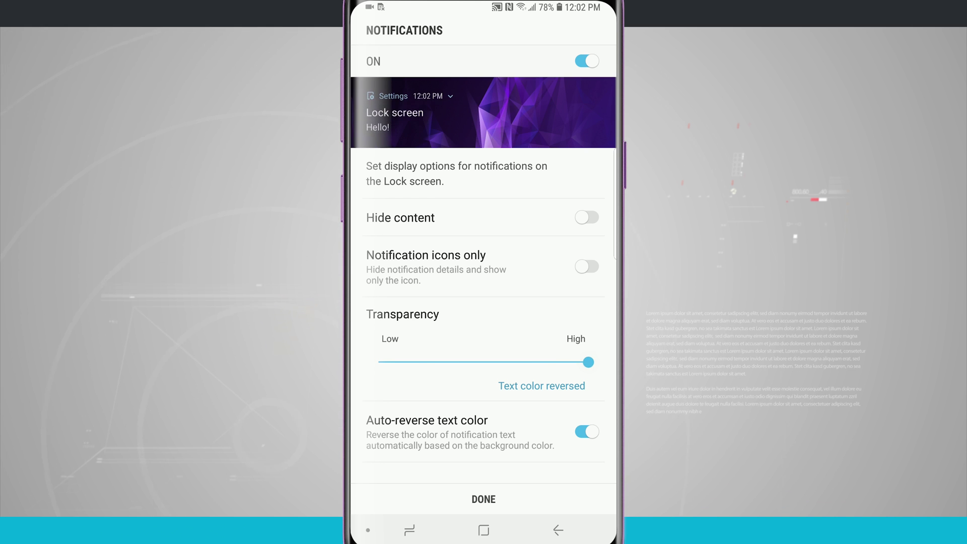
pyautogui.click(586, 217)
pyautogui.click(587, 217)
pyautogui.click(587, 266)
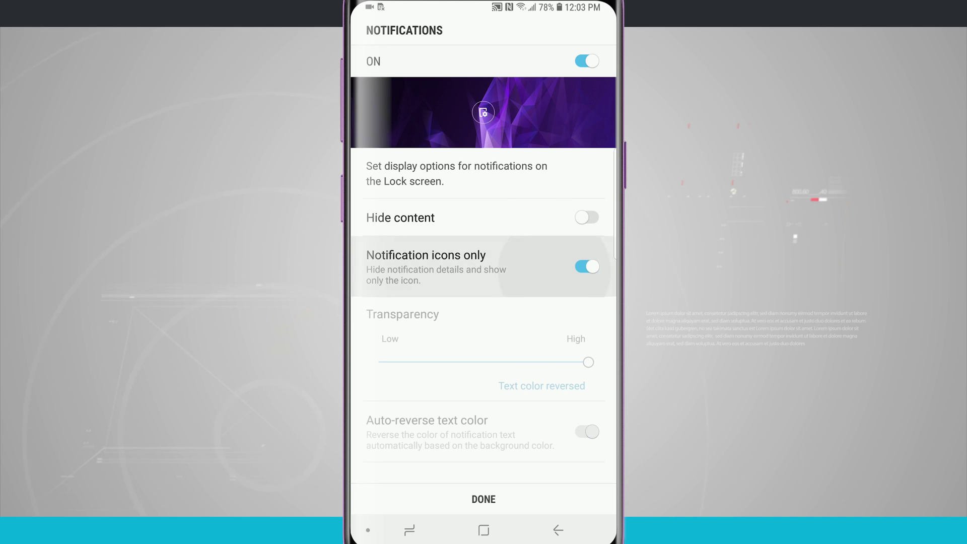
pyautogui.click(587, 267)
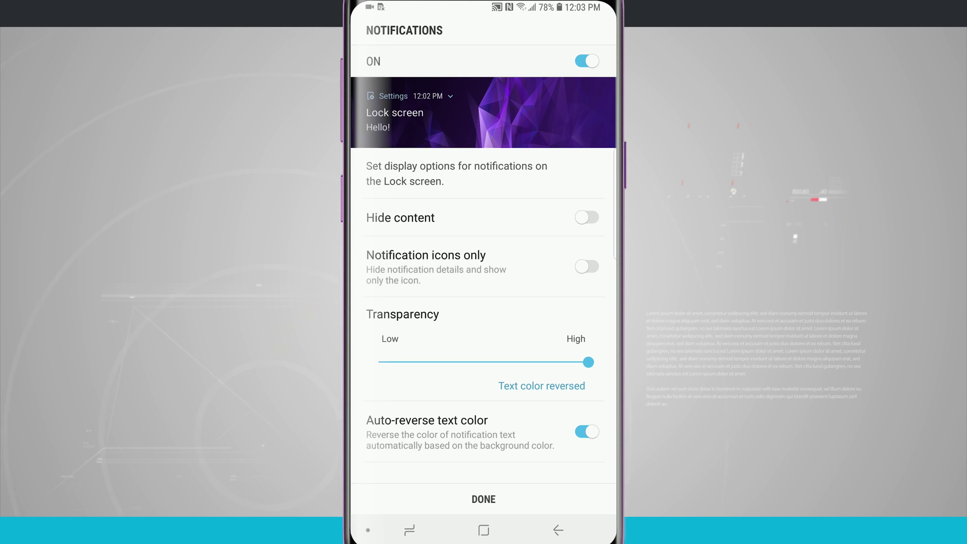
pyautogui.click(586, 61)
pyautogui.click(586, 61)
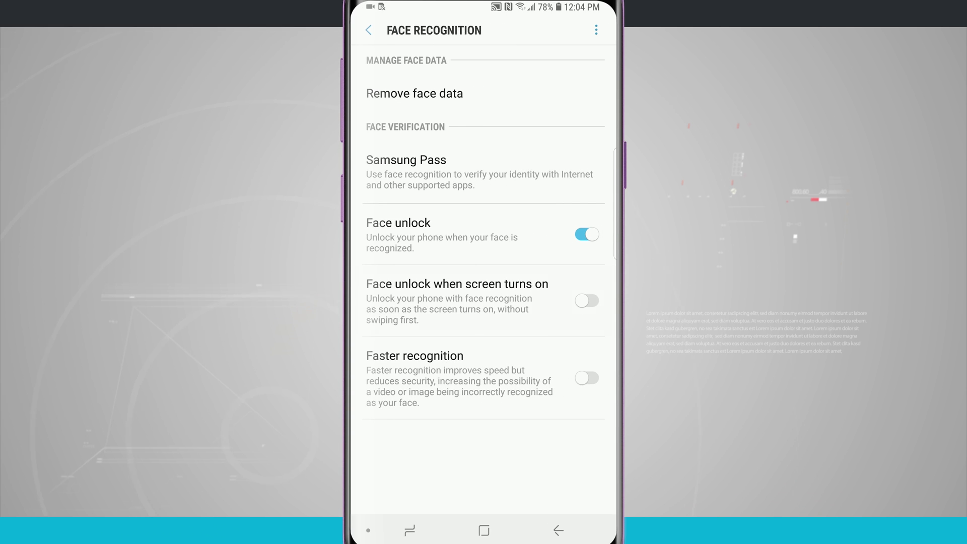
# Switch on 'Face unlock when screen turns on' and 'Faster recognition'.
pyautogui.click(586, 300)
pyautogui.click(586, 378)
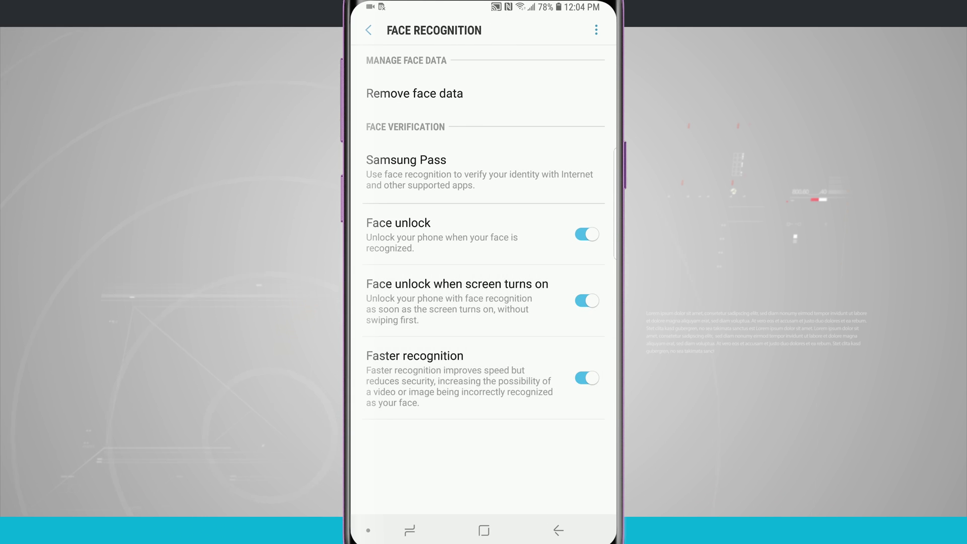